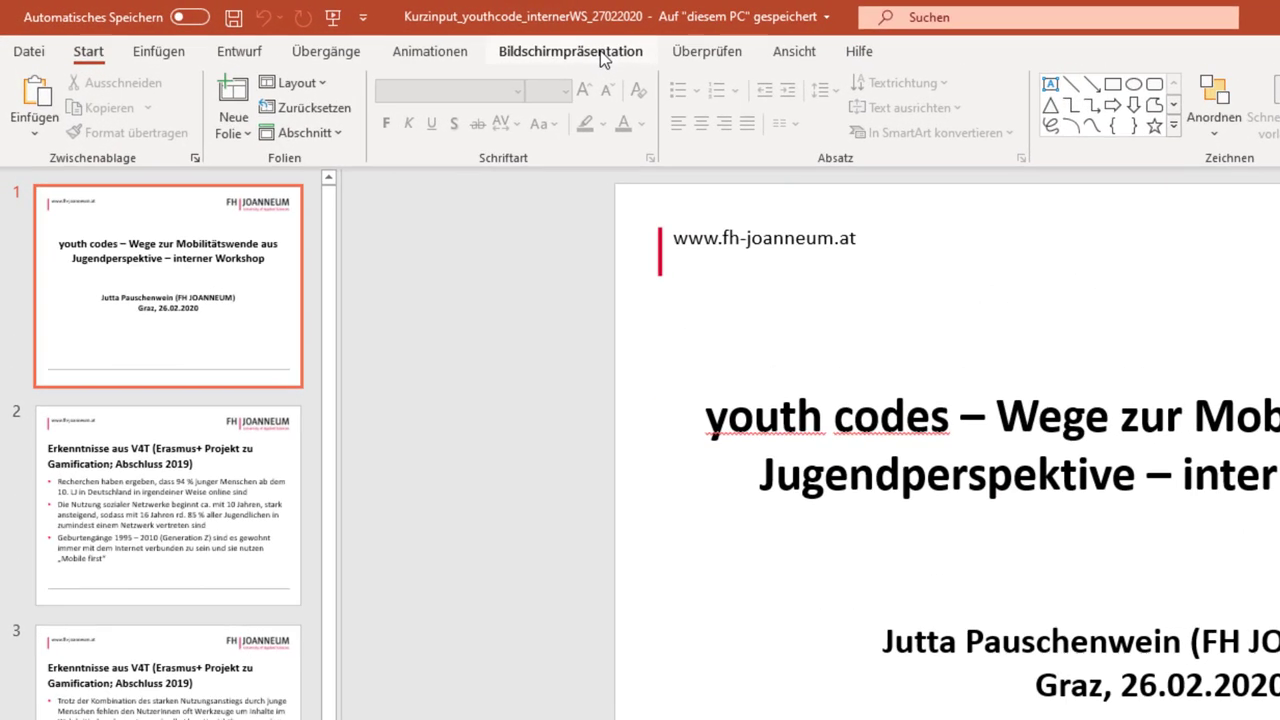
- Switch to the Bildschirmpräsentation ribbon for the 'youth codes' presentation's slide show and recording commands
left_click(405, 37)
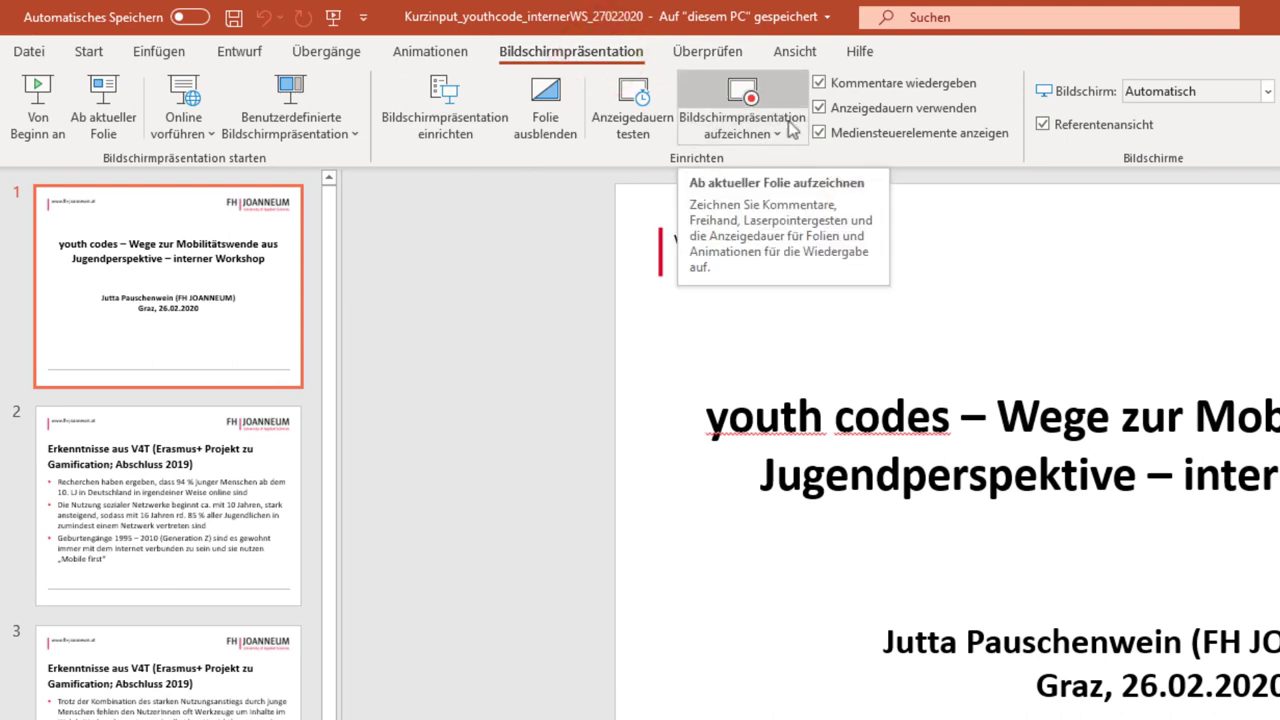
- Start recording setup from the title slide and leave the camera on with its live webcam preview
left_click(742, 94)
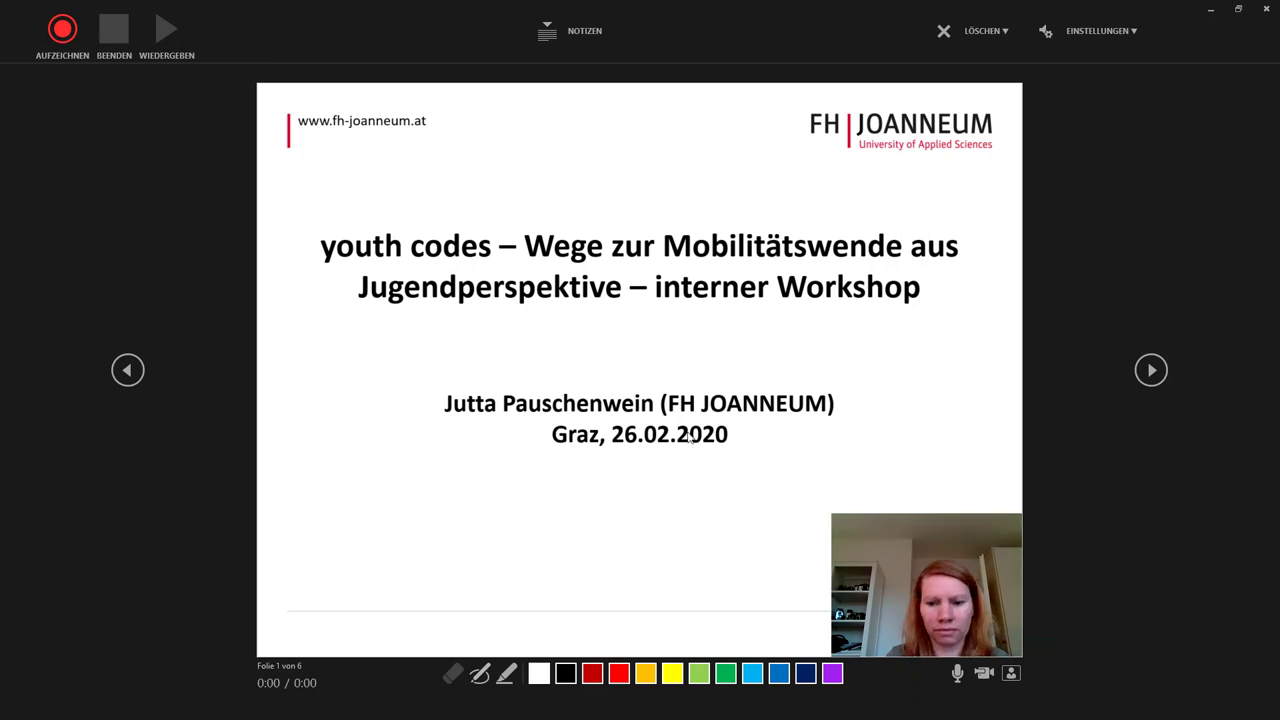
left_click(956, 675)
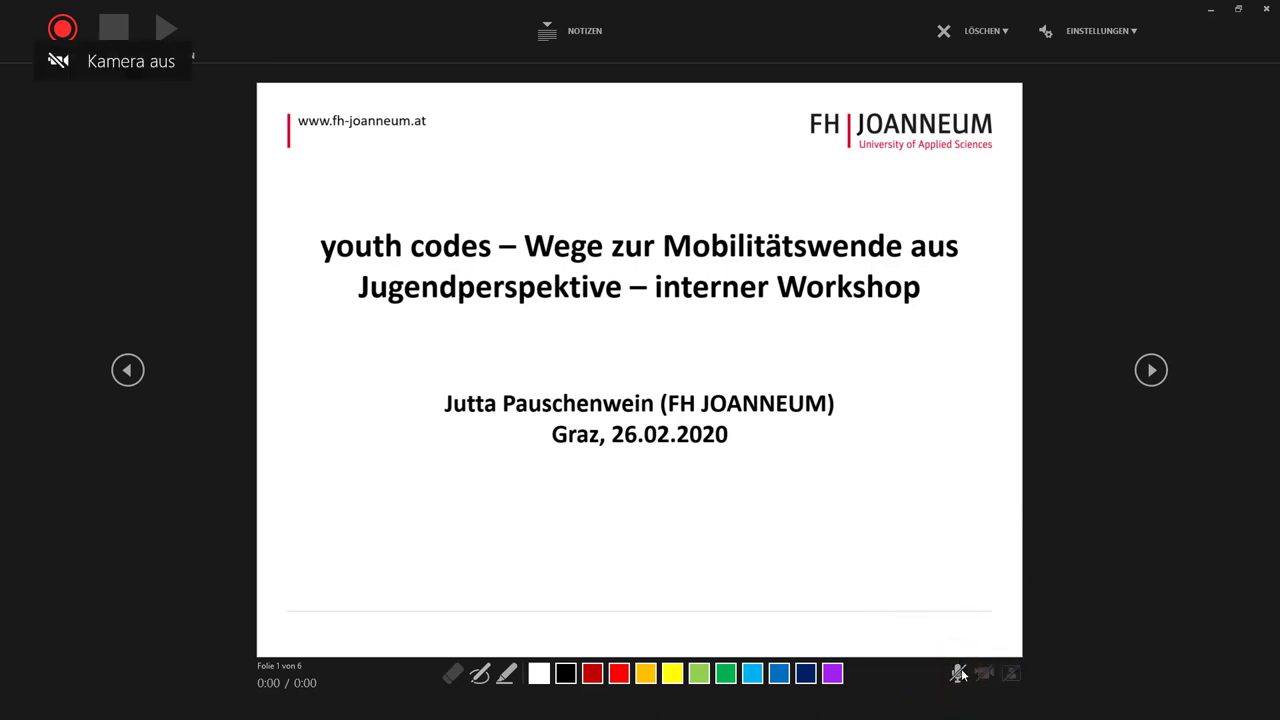
left_click(984, 675)
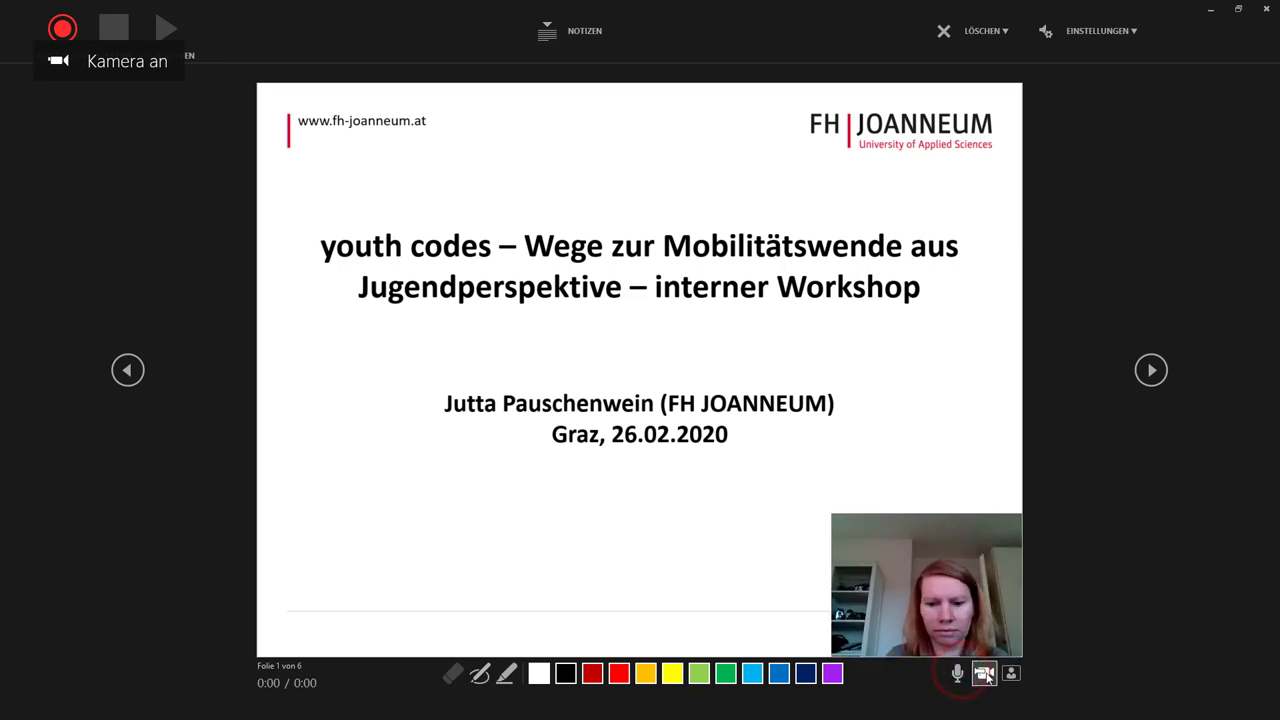
left_click(984, 675)
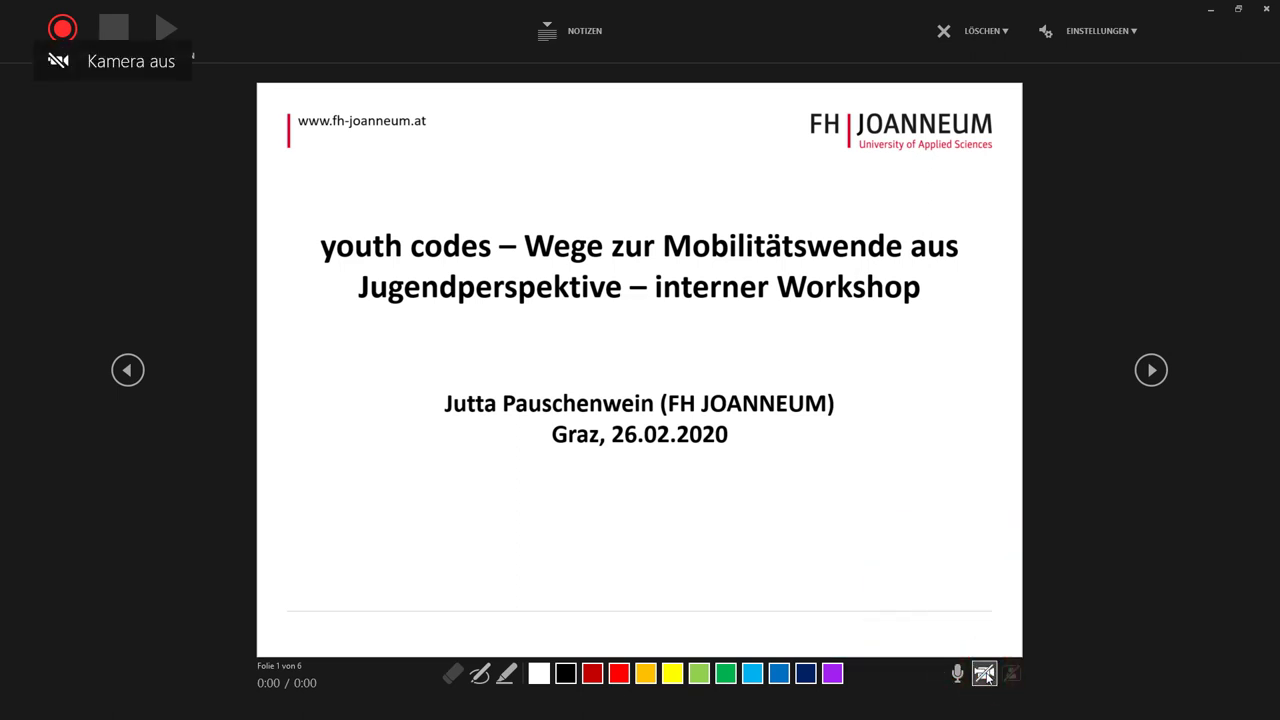
left_click(984, 675)
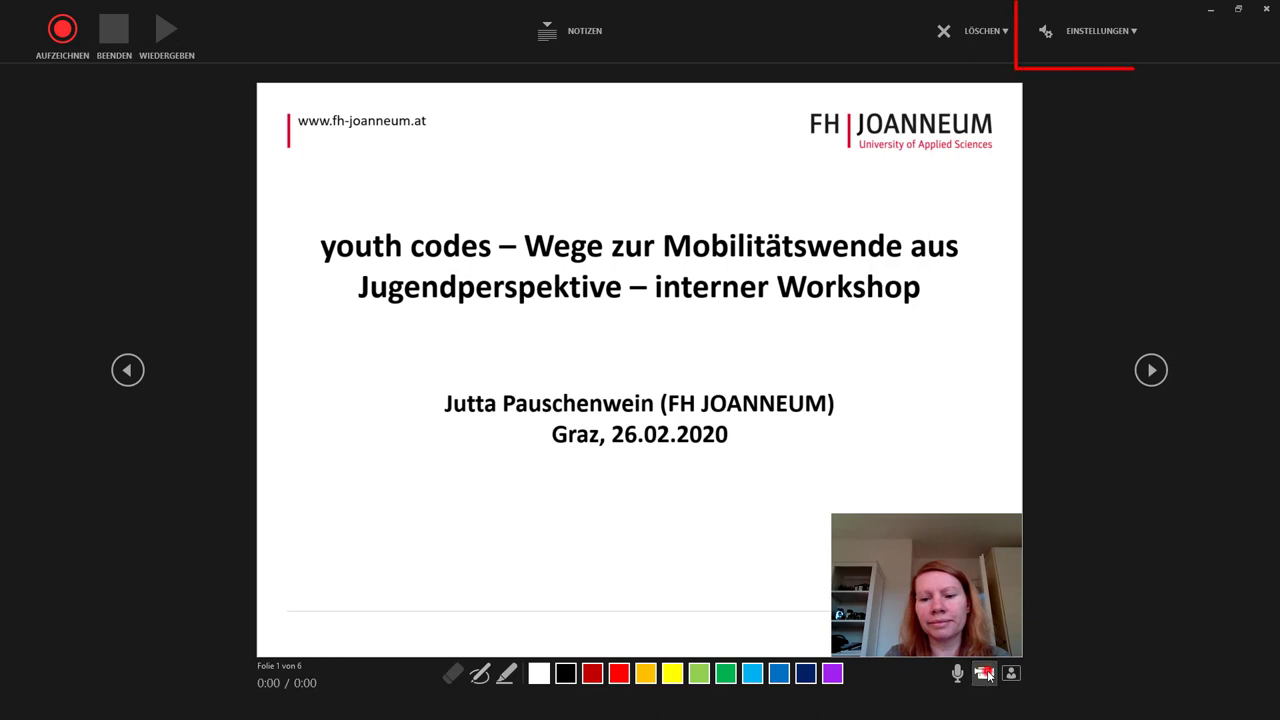
- Turn the camera off, verify Logitech Wireless Headset microphone and HD User Facing camera, toggle notes
left_click(986, 675)
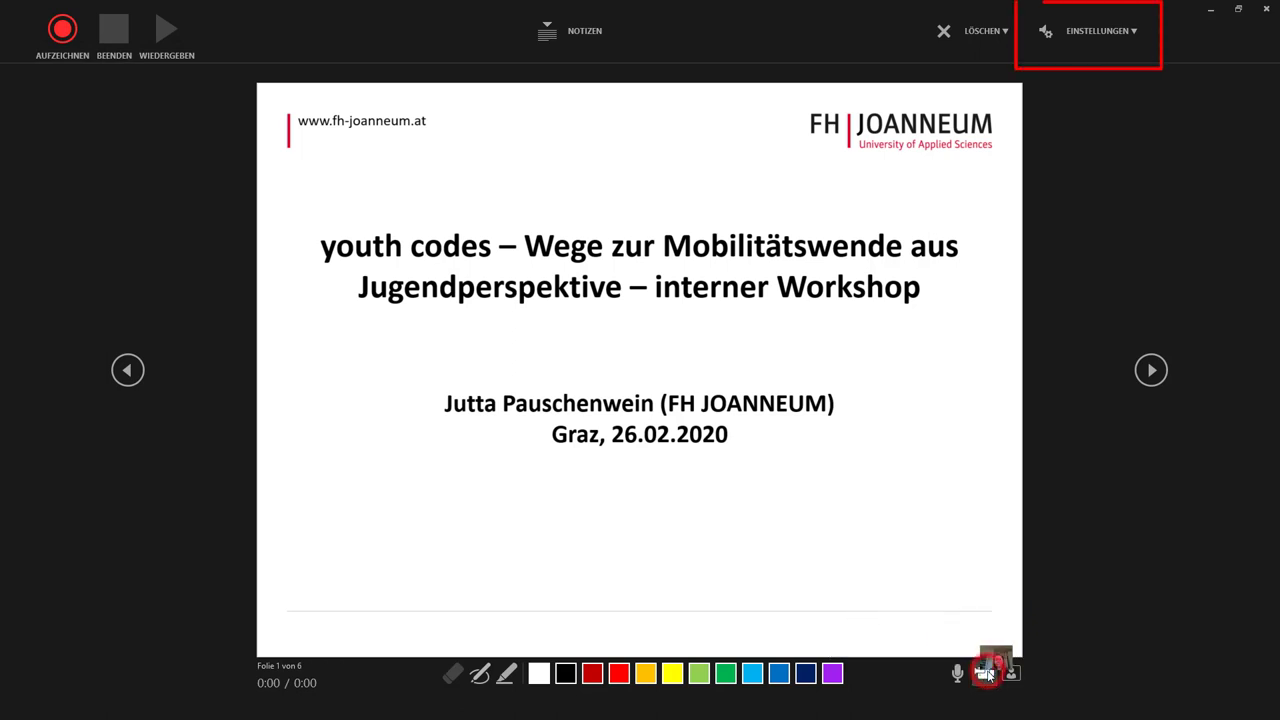
left_click(1134, 34)
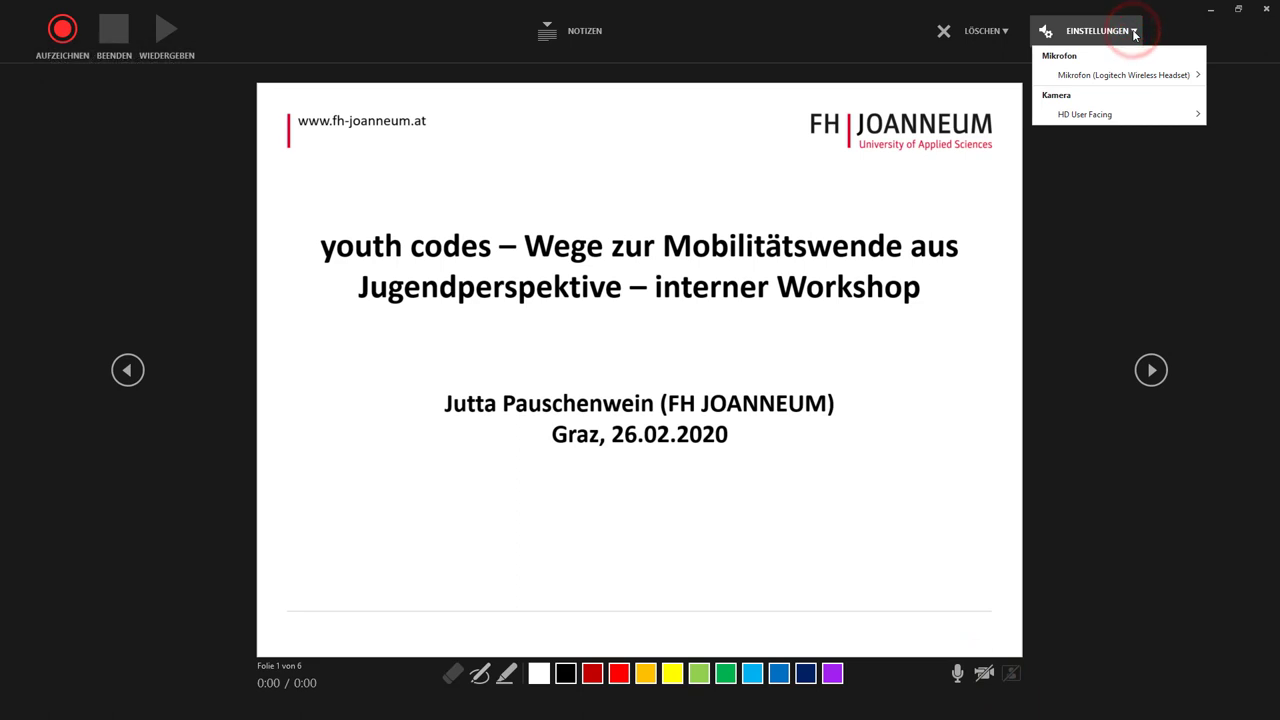
key("Down")
key("Right")
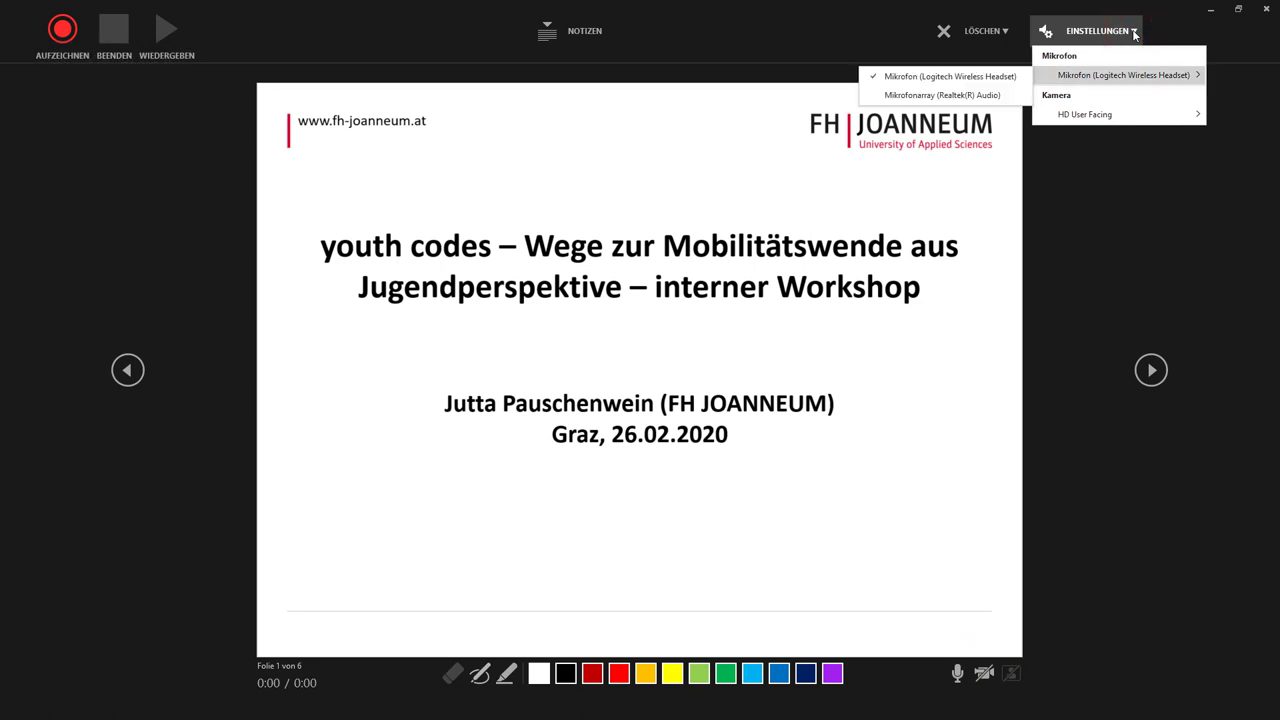
mouse_move(1119, 109)
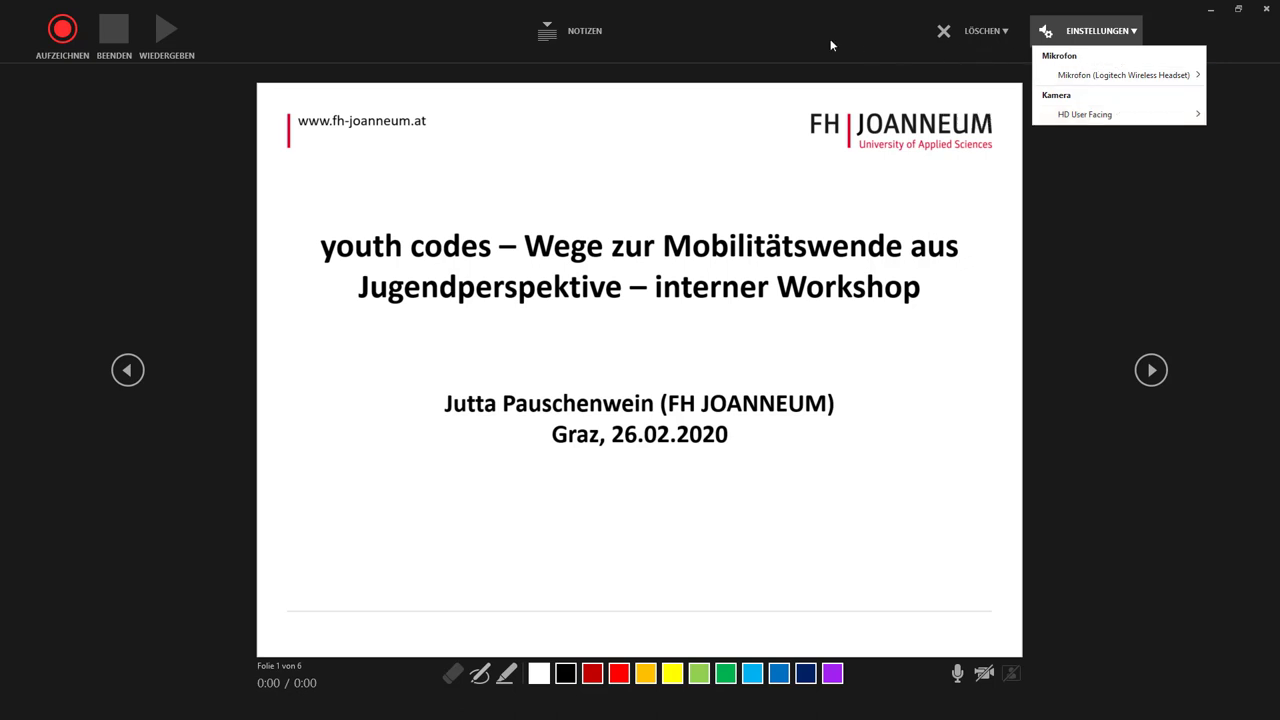
left_click(548, 31)
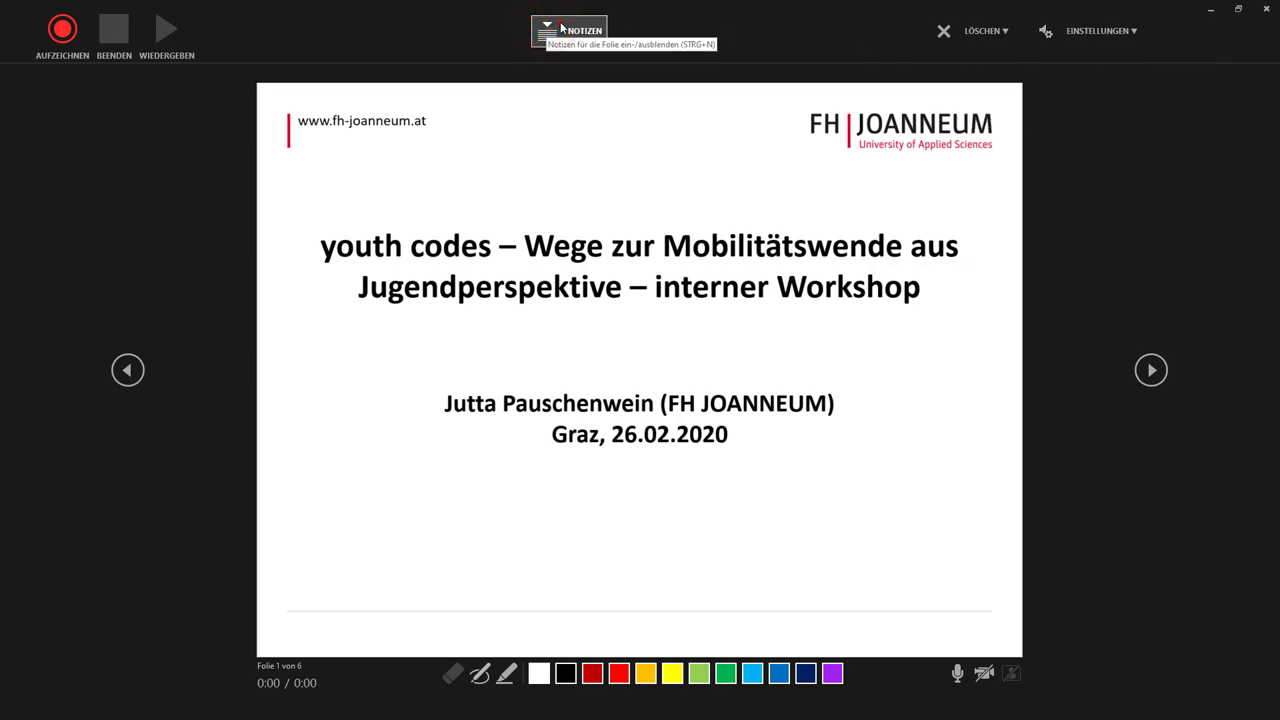
left_click(560, 29)
left_click(565, 31)
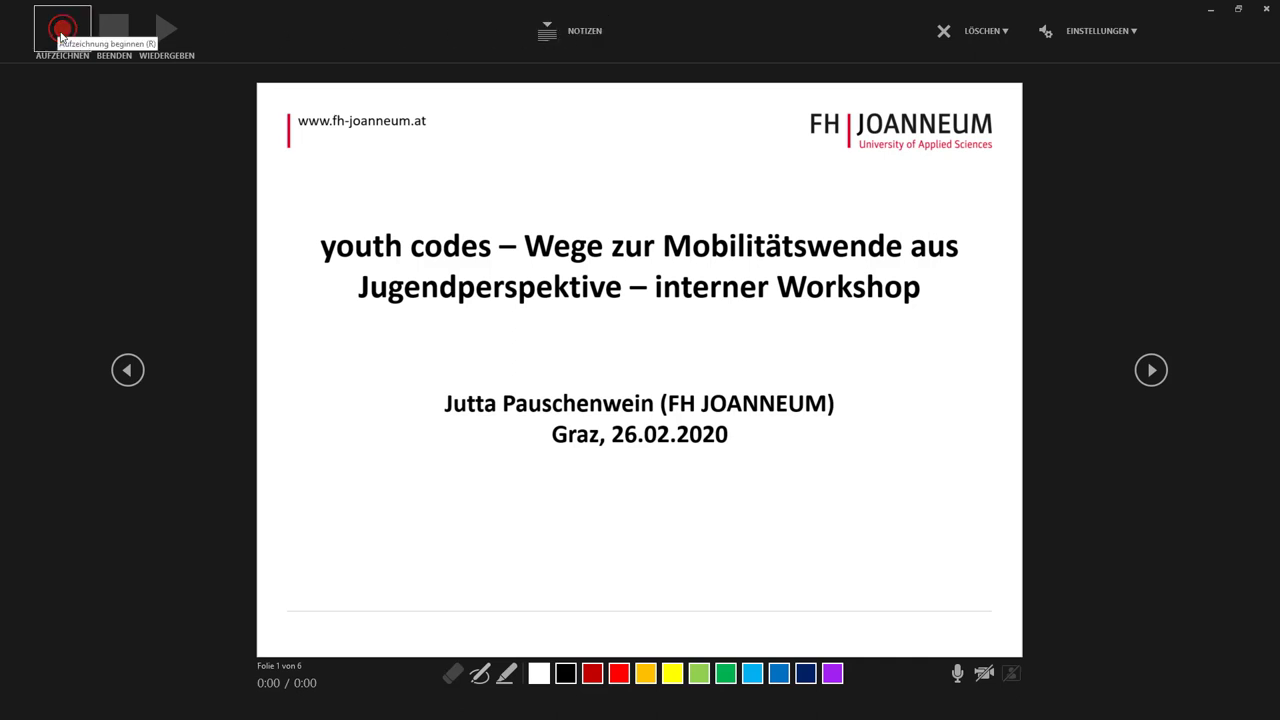
- Start recording the title slide and highlight the presenter's first name in yellow
left_click(61, 37)
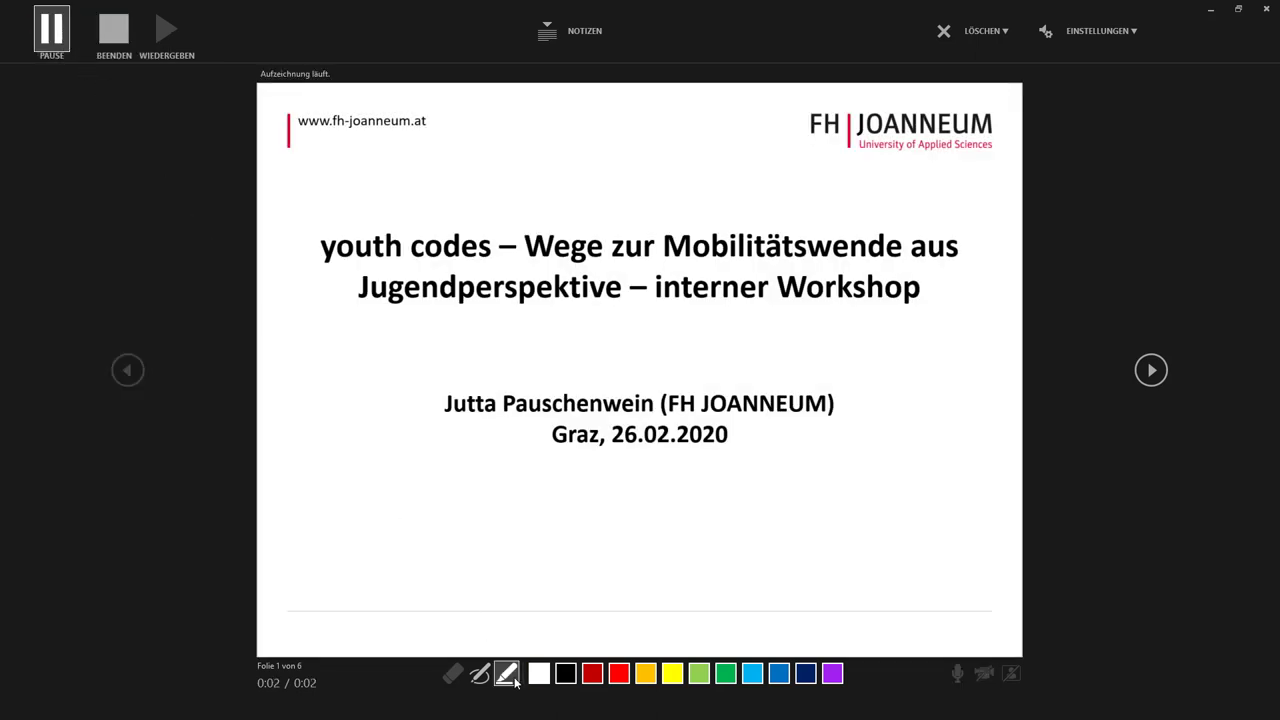
left_click(480, 673)
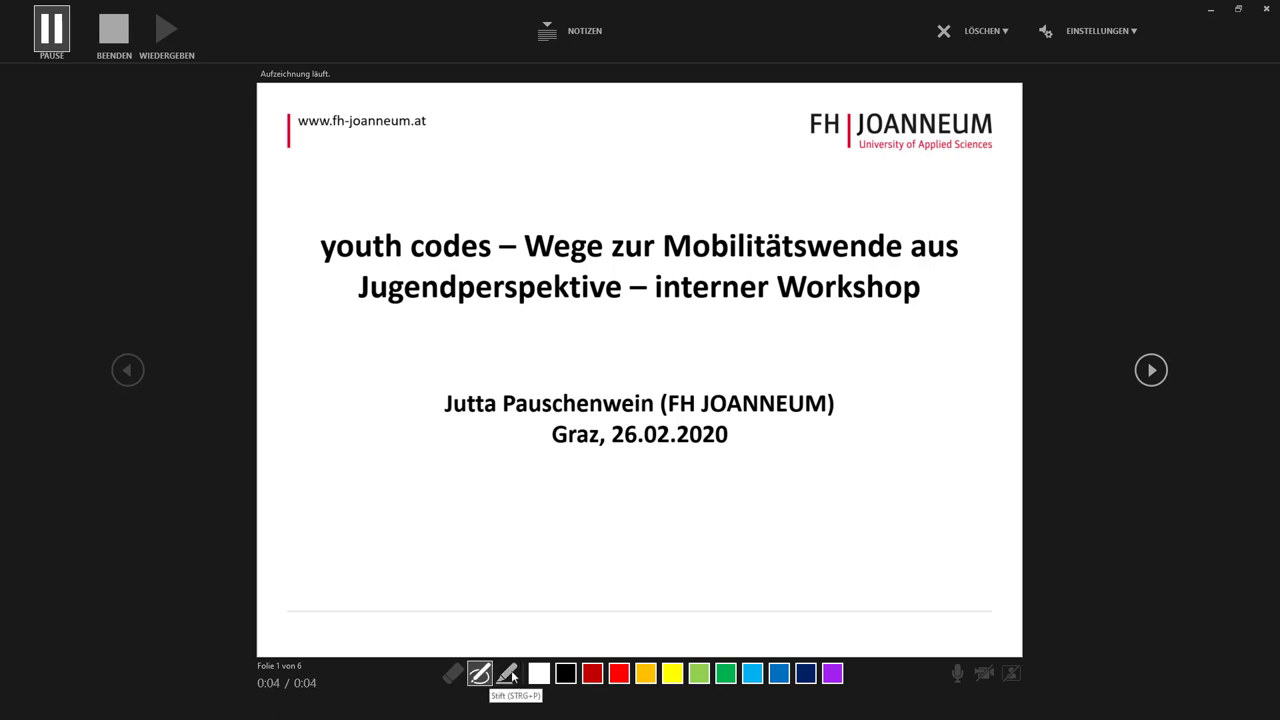
left_click(507, 673)
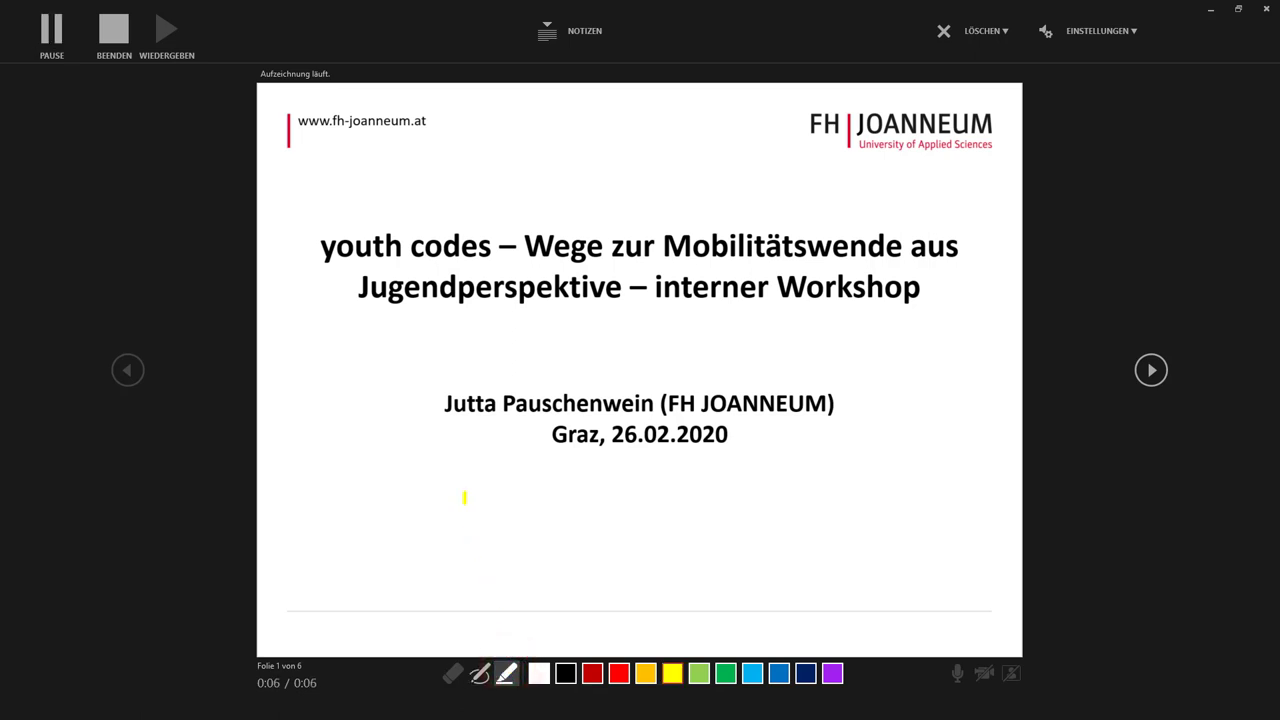
left_click_drag(437, 400, 494, 403)
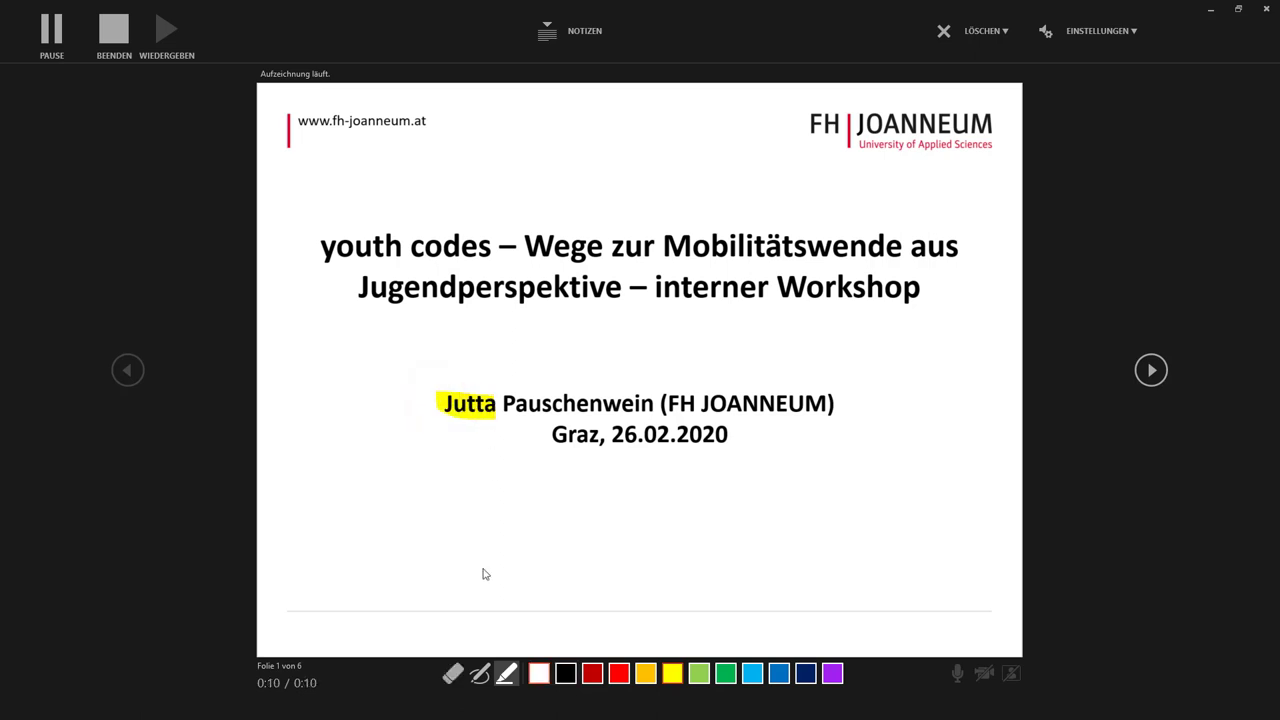
- Circle 'Graz, 26.02.2020' in red pen, select the eraser, and pause the recording
left_click(479, 675)
left_click_drag(640, 355, 672, 390)
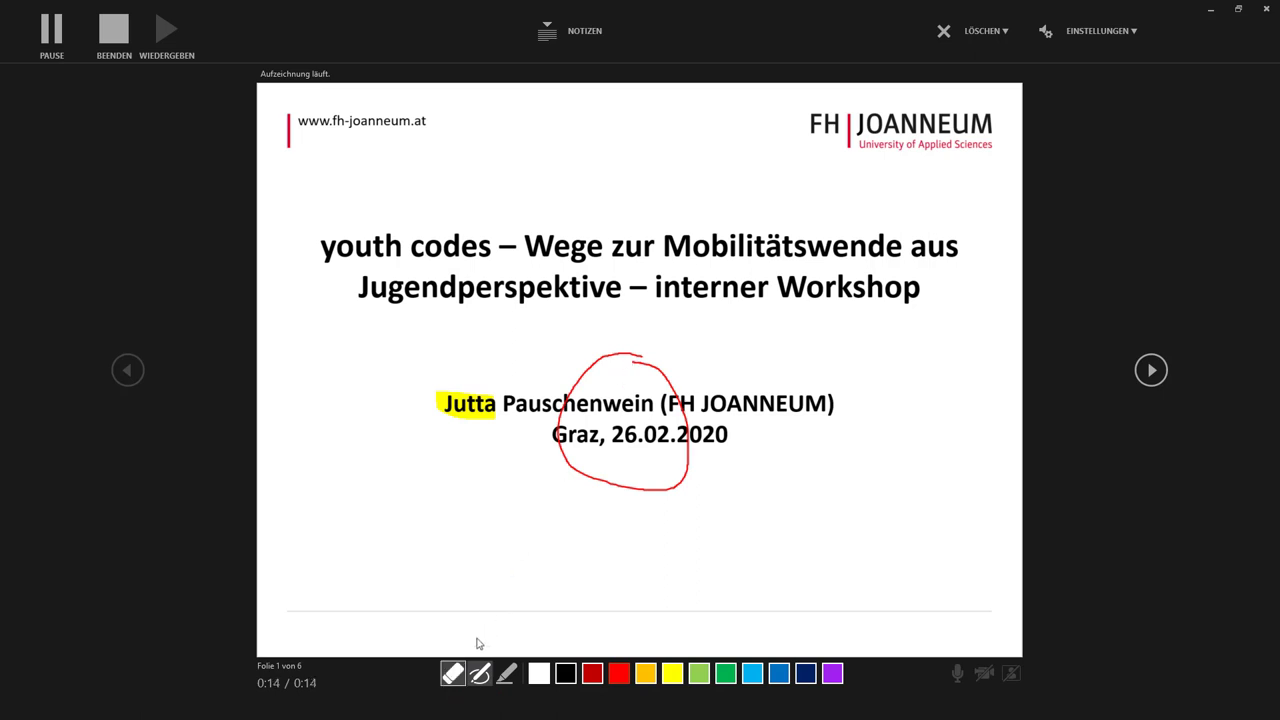
left_click(454, 674)
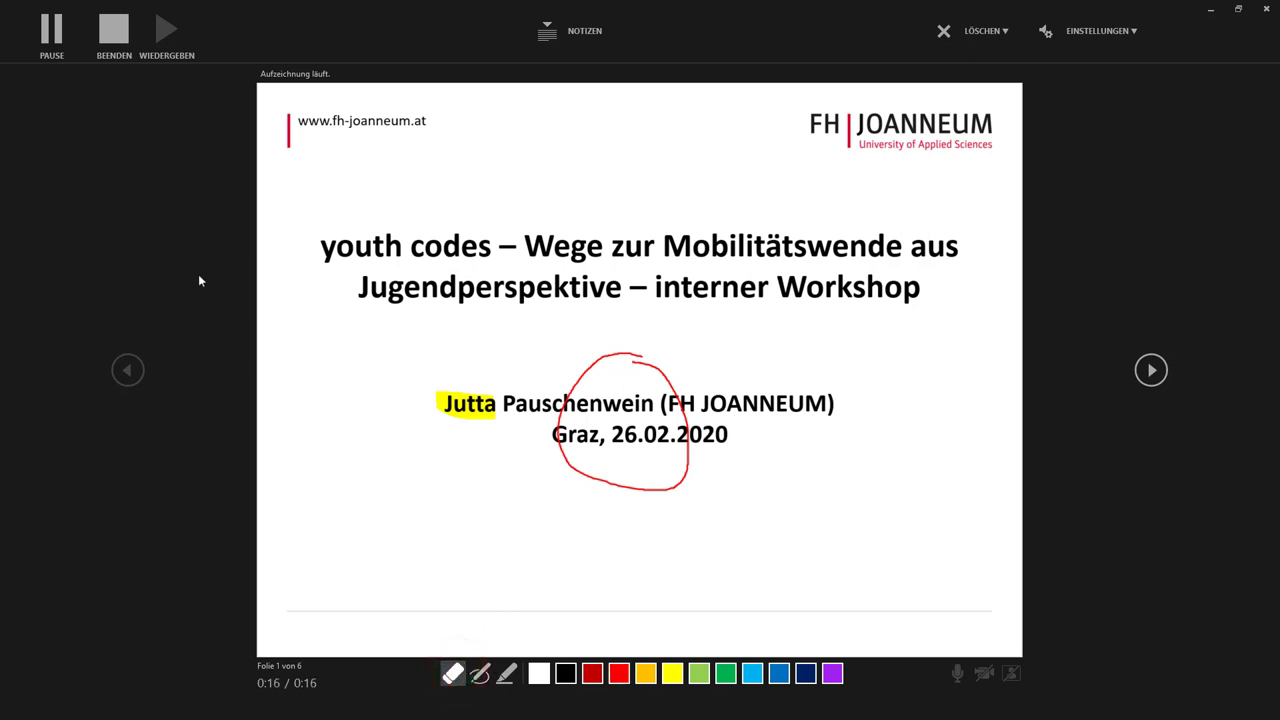
left_click(45, 38)
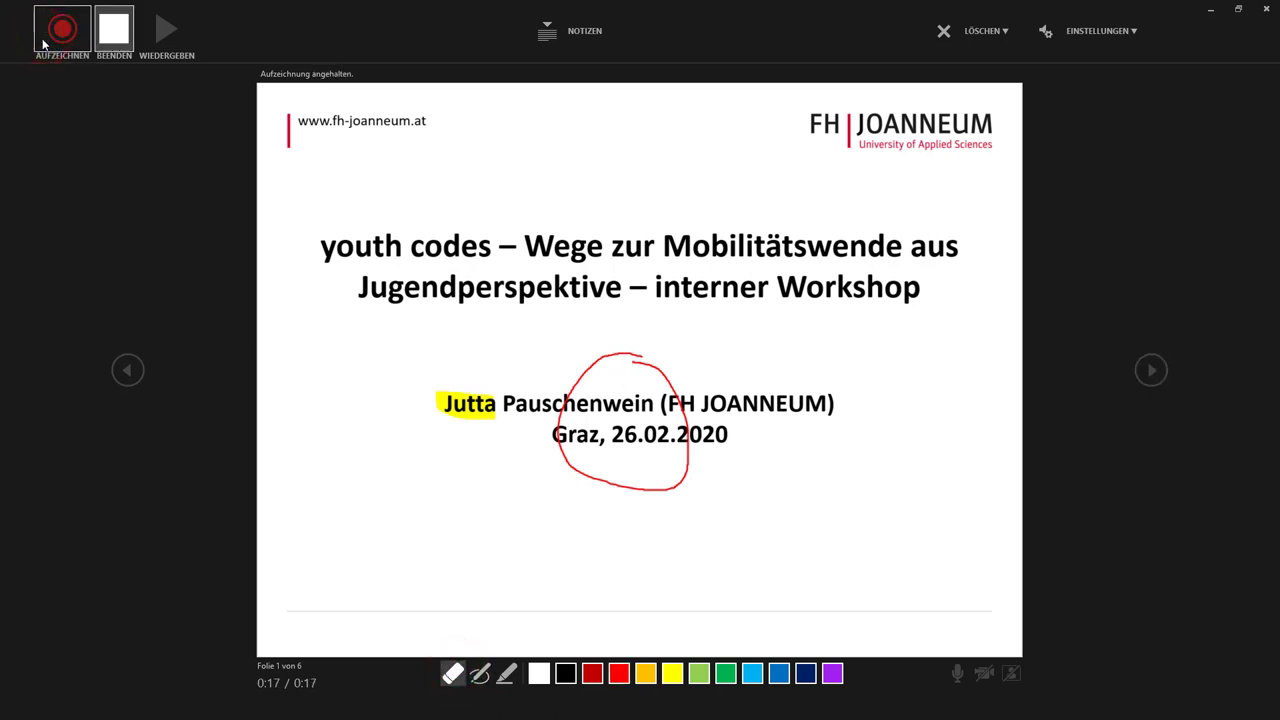
- Resume the recording, stop it at 22 seconds, and close the recording window
left_click(63, 31)
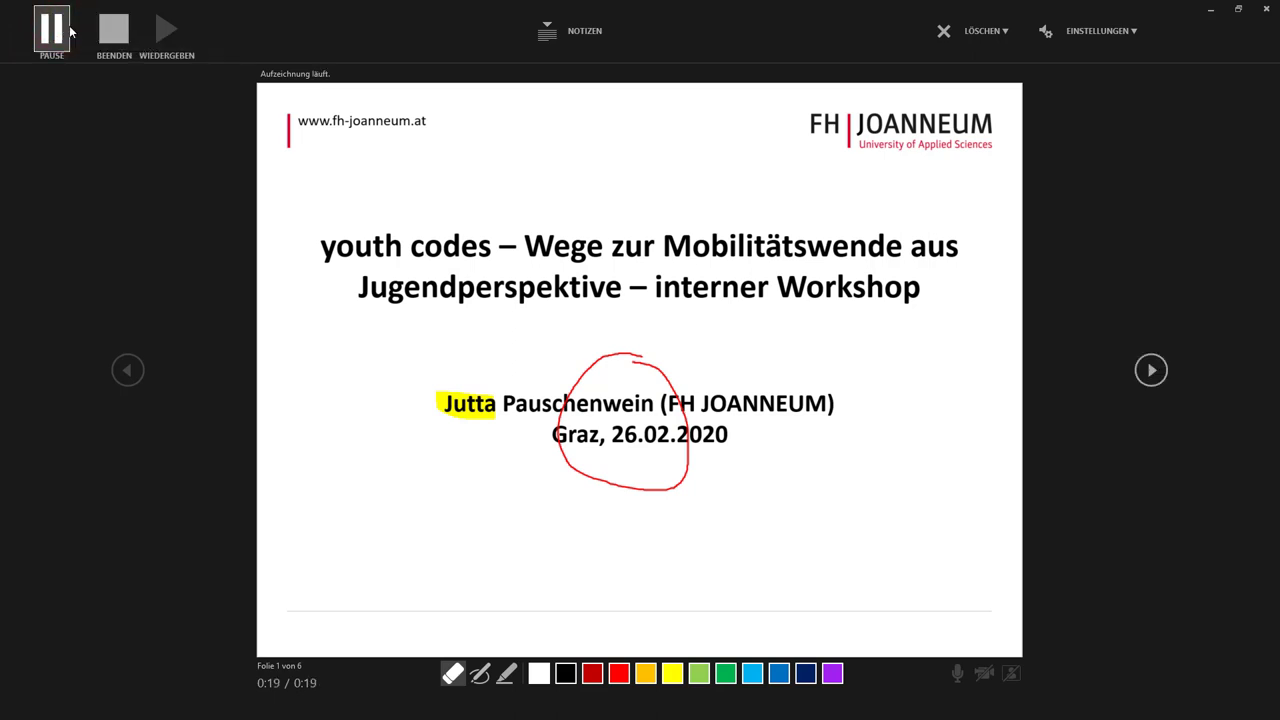
left_click(115, 31)
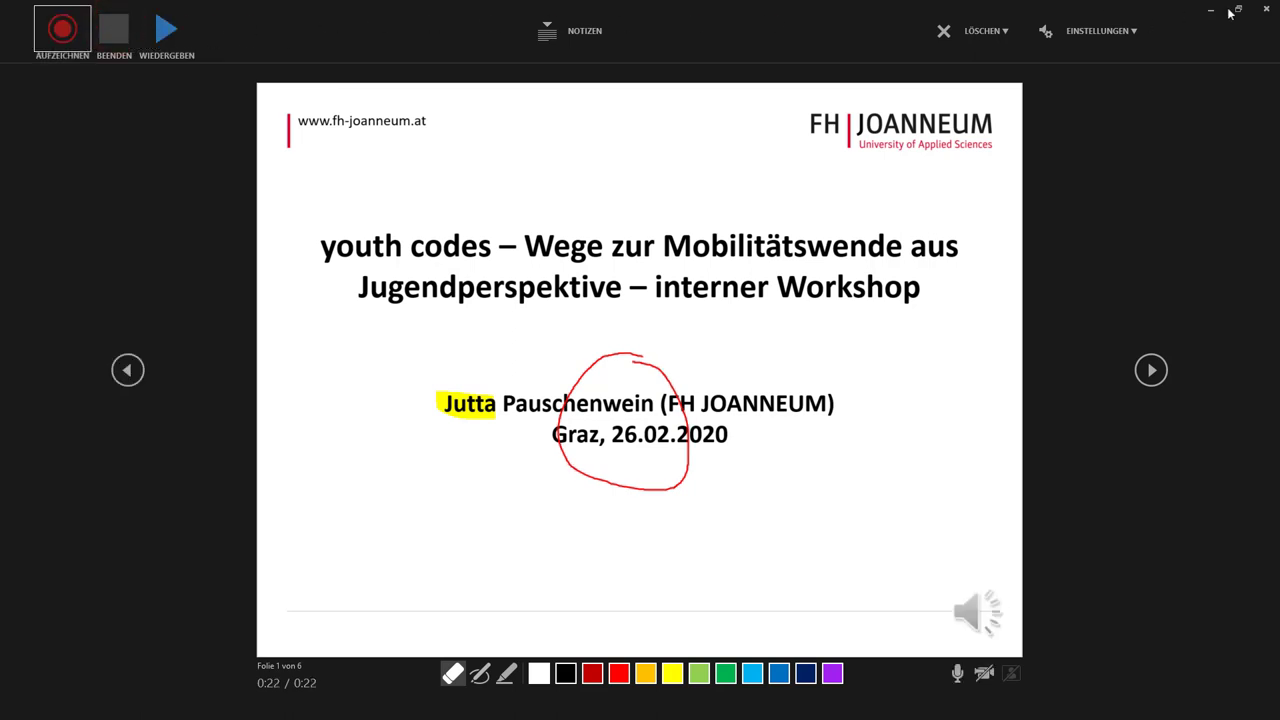
left_click(1268, 10)
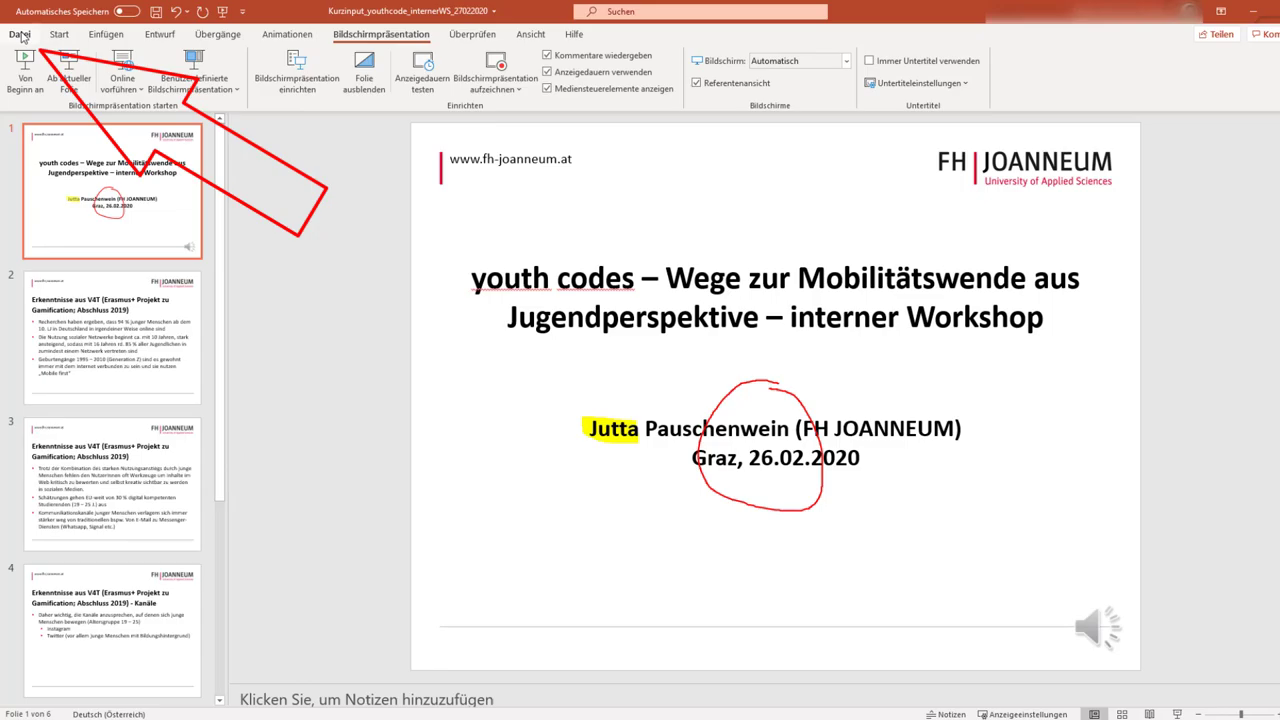
- Go to Datei > Exportieren > Video erstellen, keep Full HD (1080p), and check the timings options
left_click(21, 36)
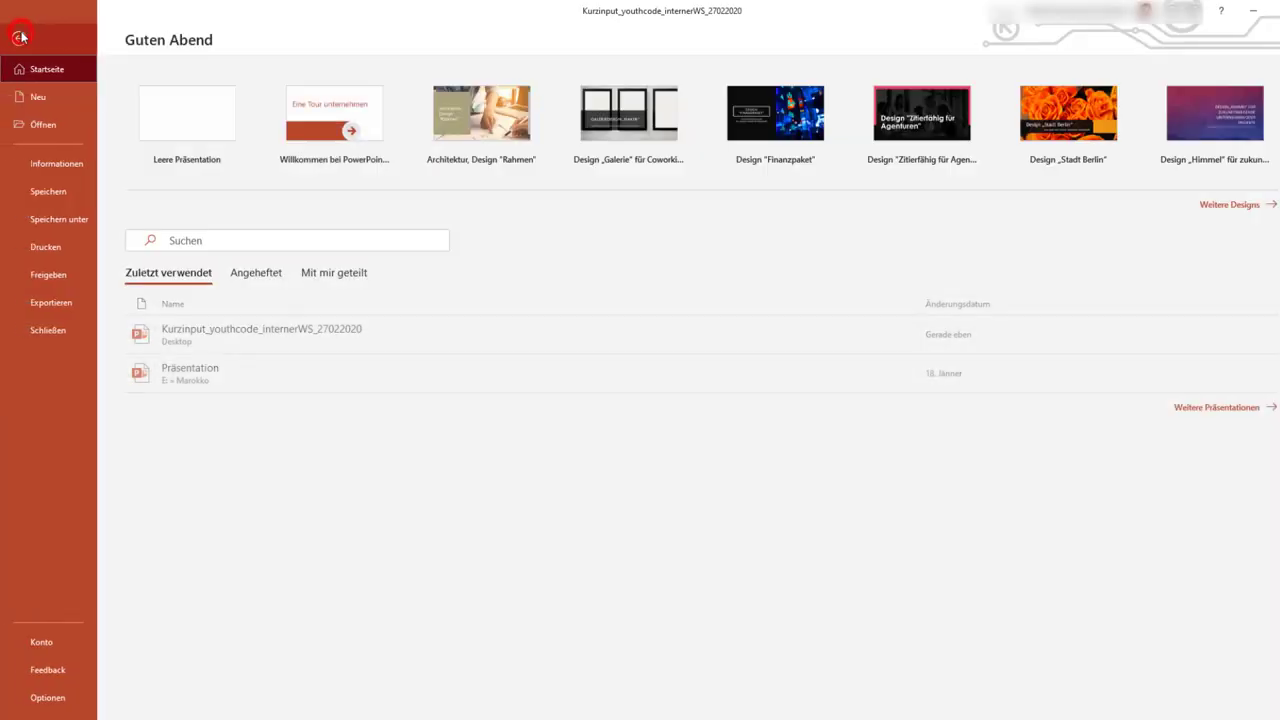
left_click(57, 304)
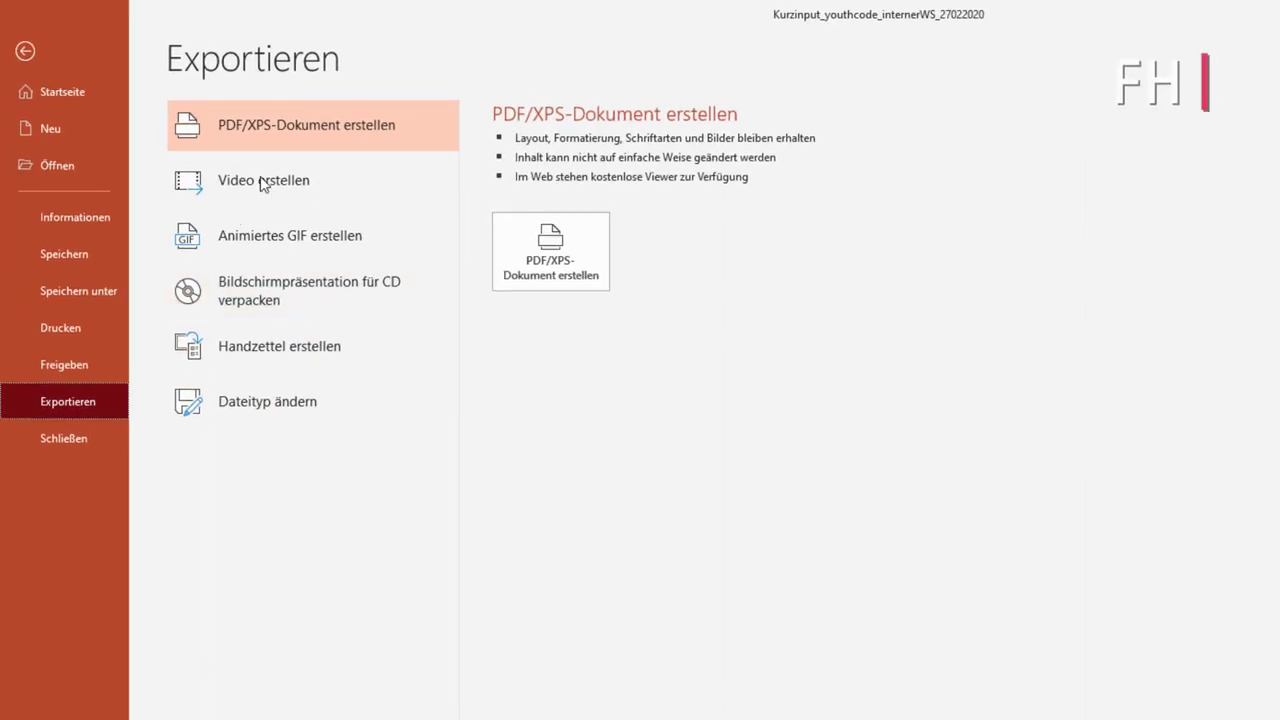
left_click(260, 178)
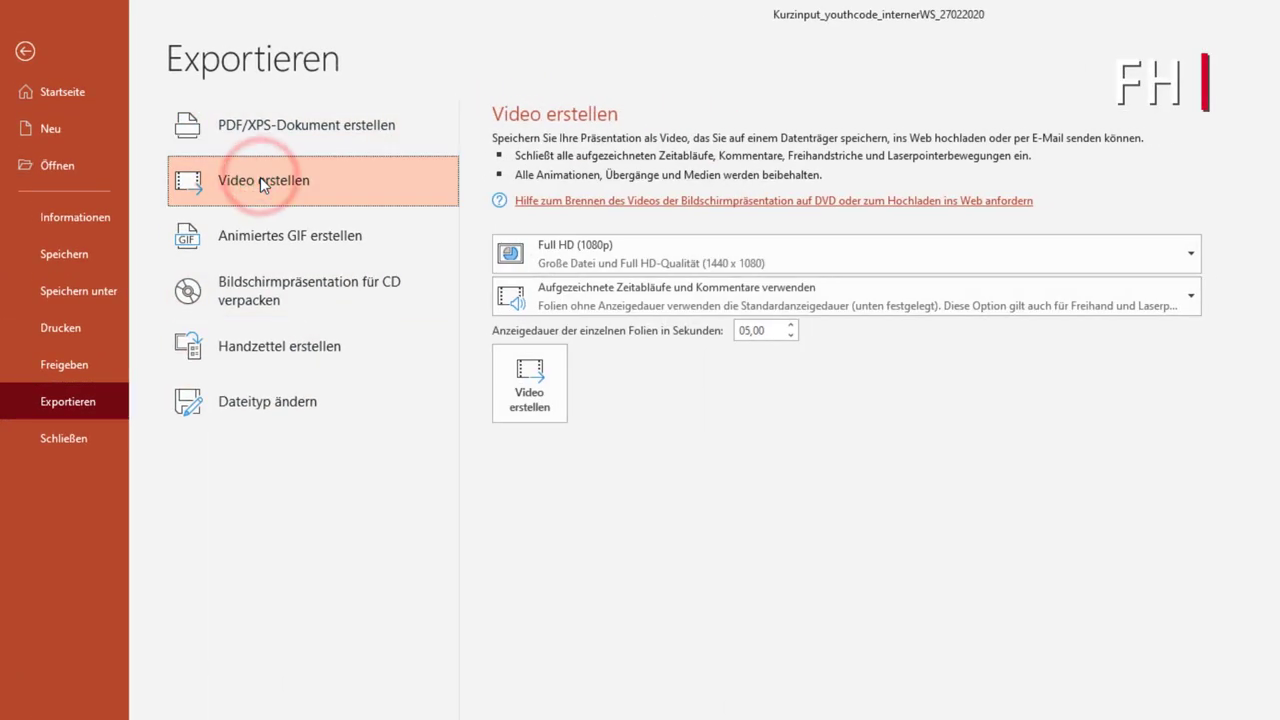
left_click(1193, 252)
left_click(1193, 250)
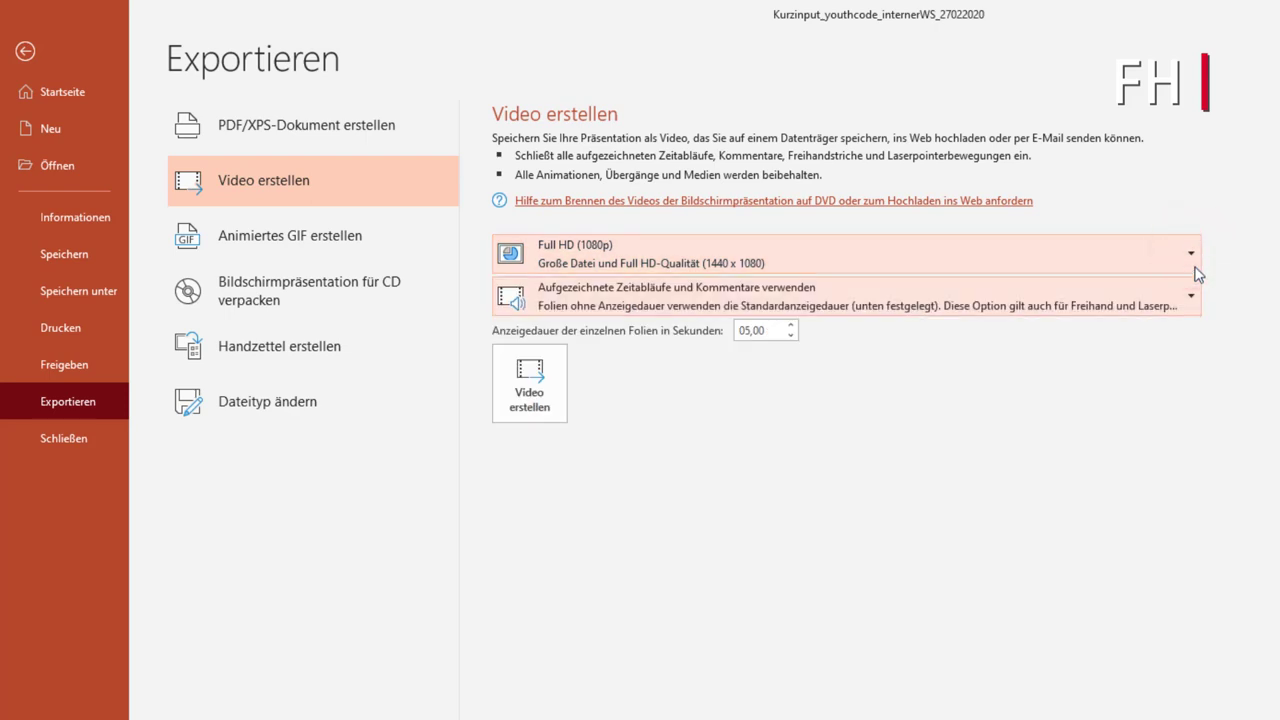
left_click(1192, 297)
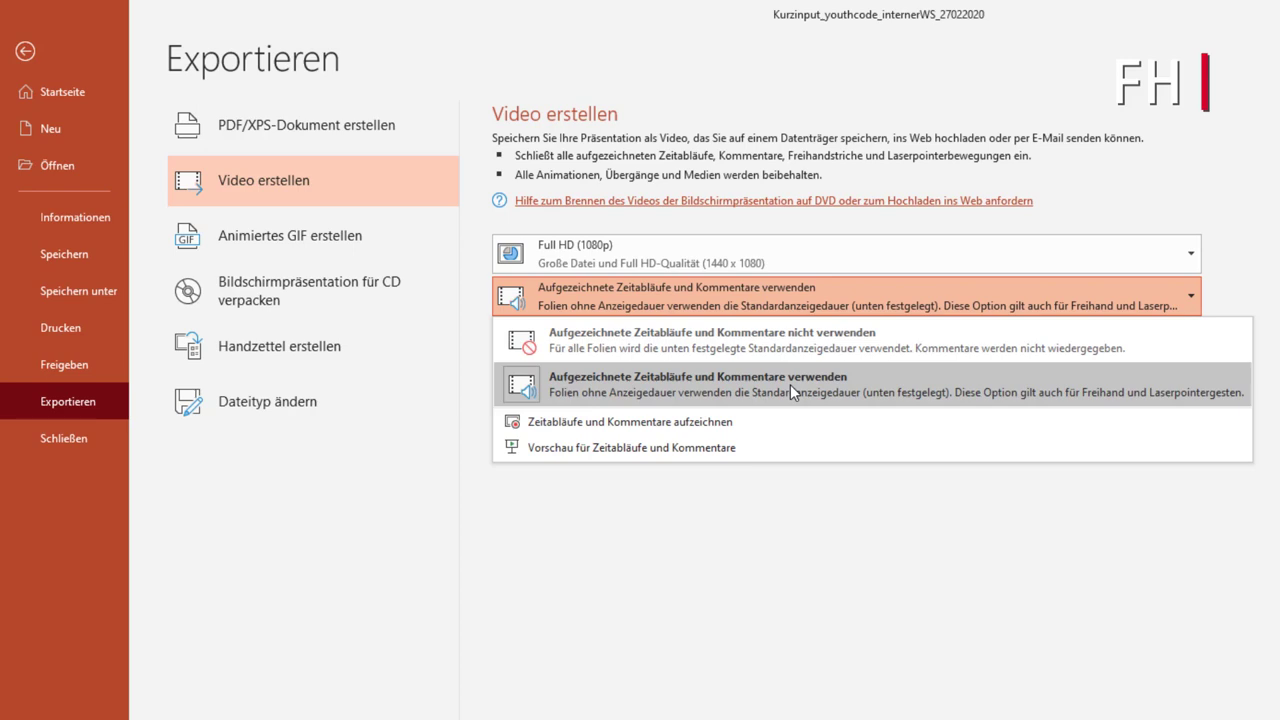
- Use recorded timings and narrations, leaving 05,00 seconds for slides without timings
left_click(793, 390)
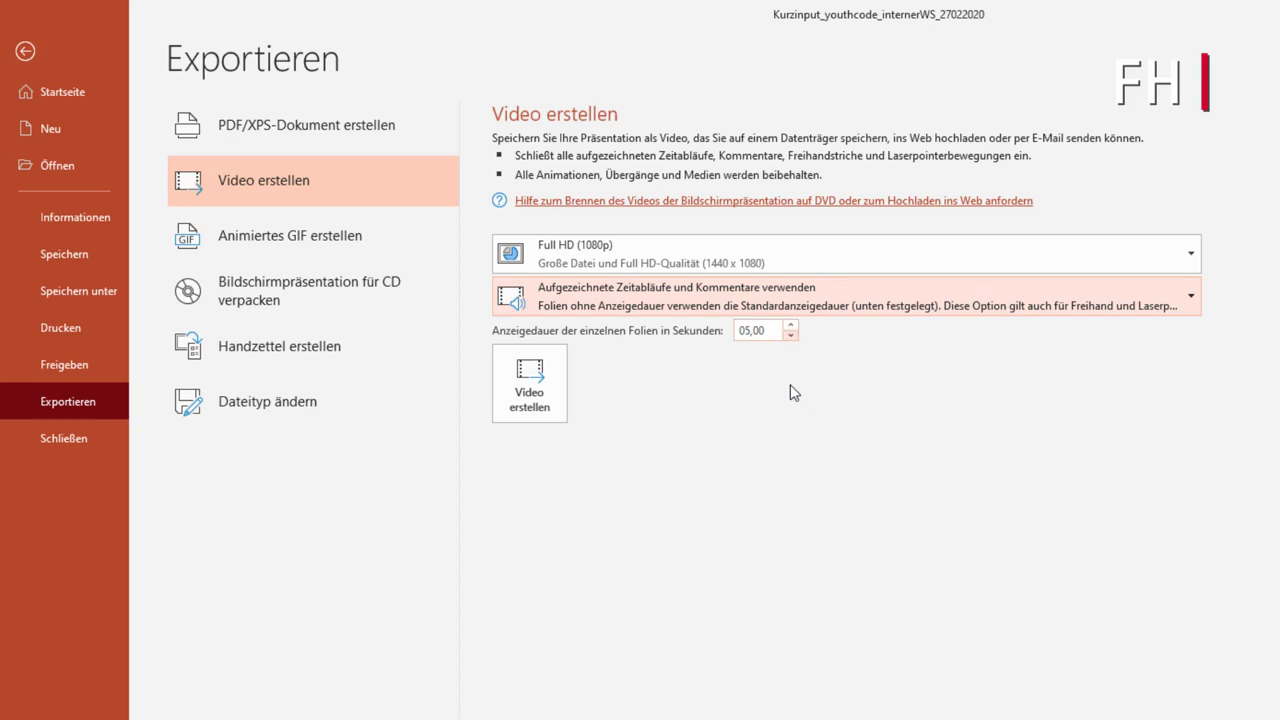
left_click(792, 330)
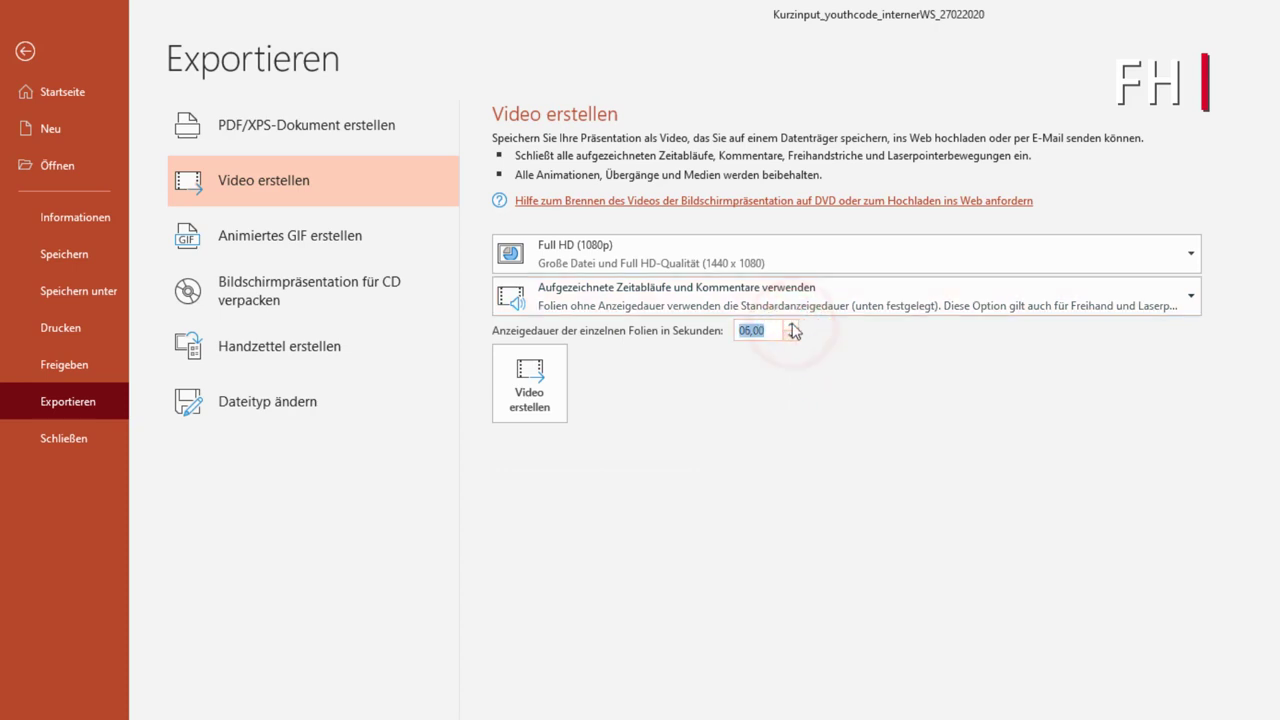
left_click(791, 326)
left_click(791, 335)
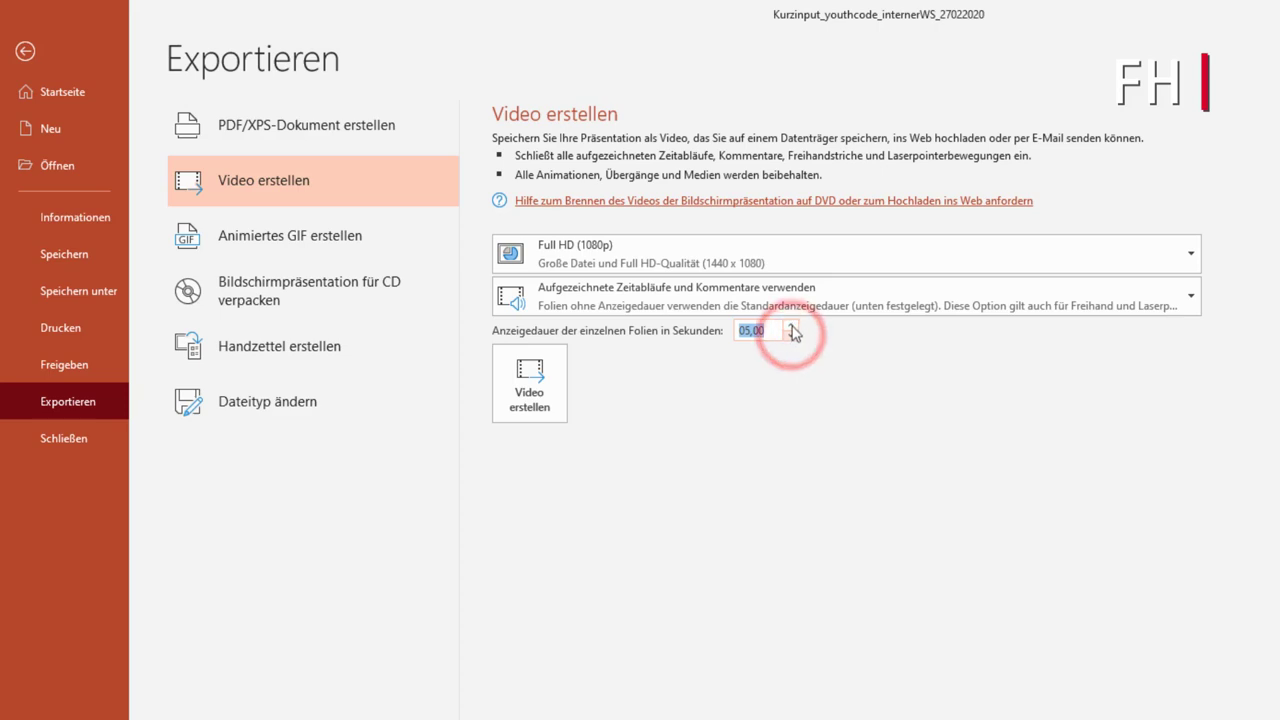
left_click(791, 329)
left_click(791, 335)
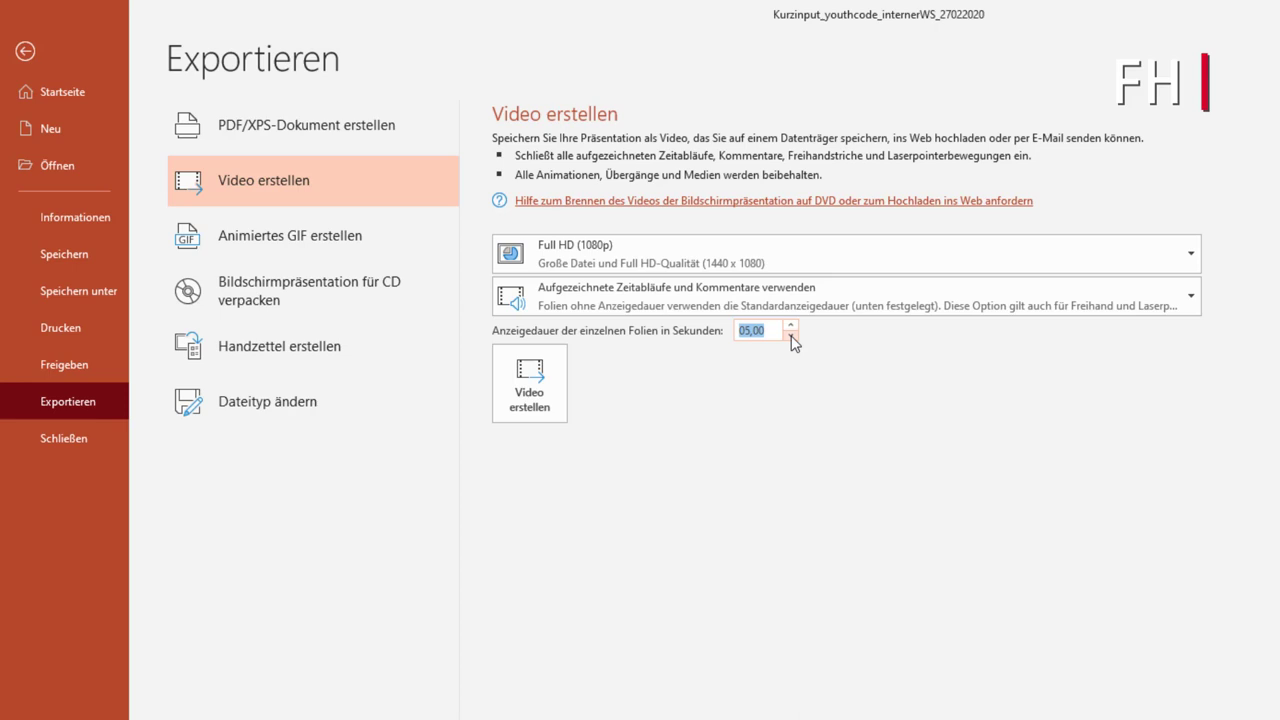
- Create the video as MPEG4 'Kurzinput_youthcode_internerWS_27022020' on the Desktop
left_click(528, 383)
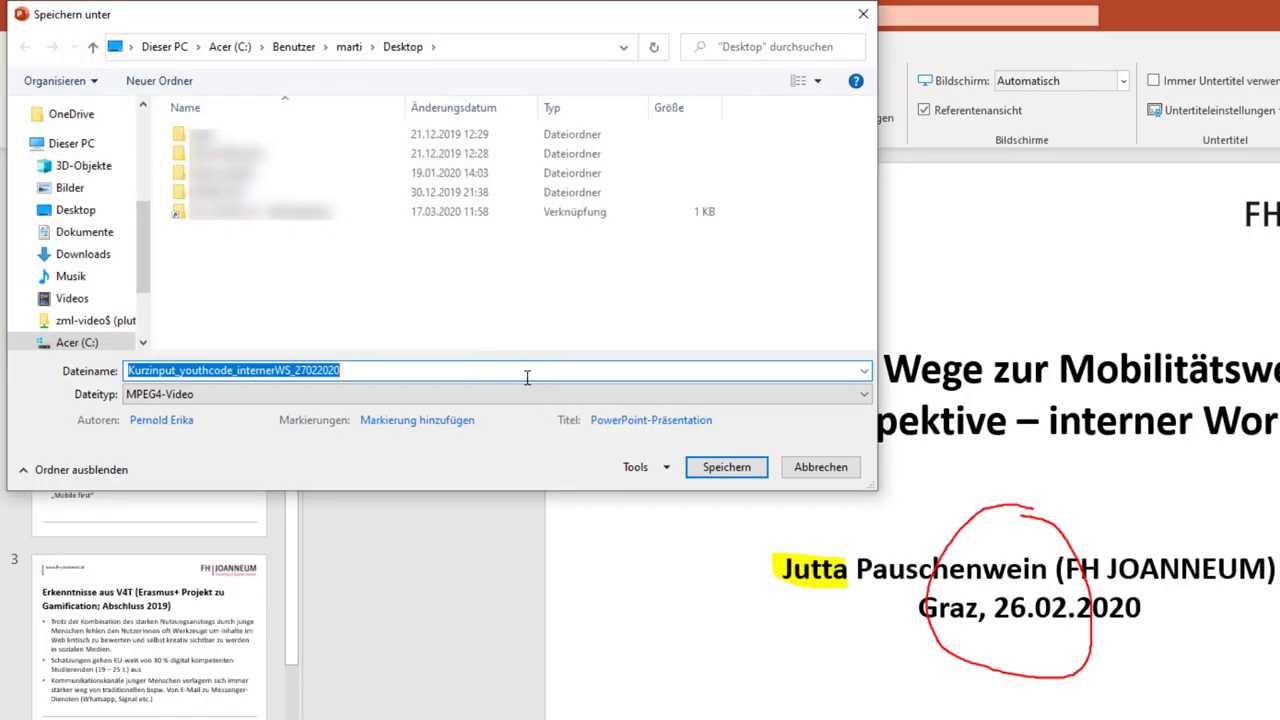
left_click(738, 470)
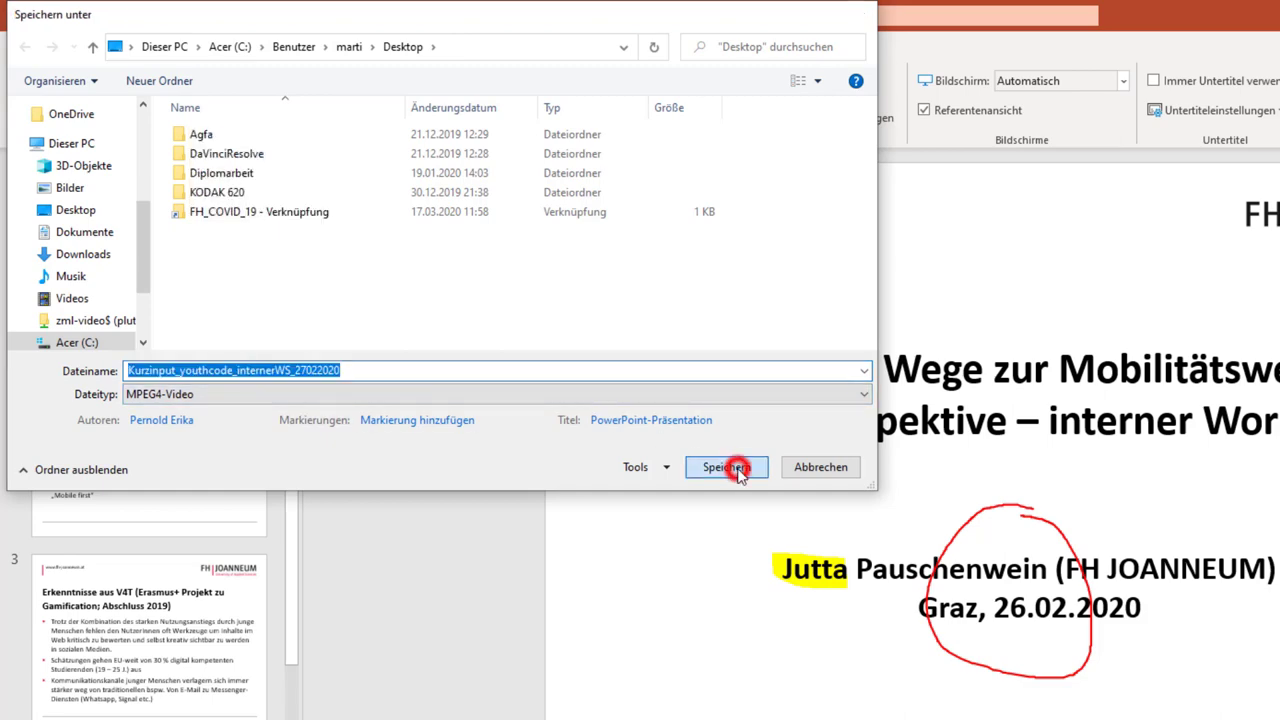